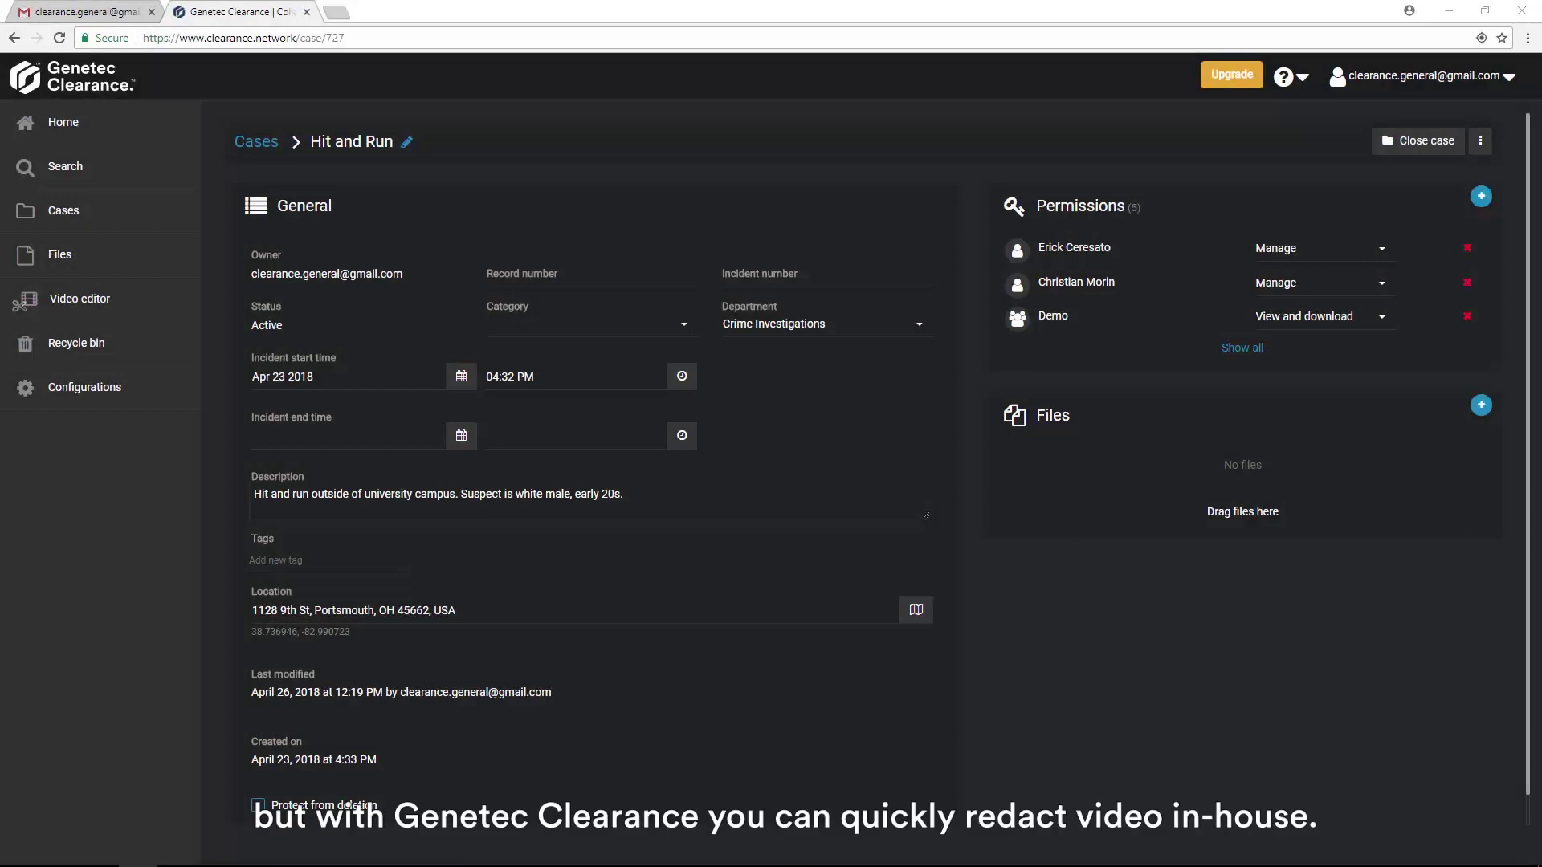
- Upload SchoolHallway.mp4 to the Hit and Run case and choose Redact video from its menu
left_click_drag(1325, 566, 1299, 497)
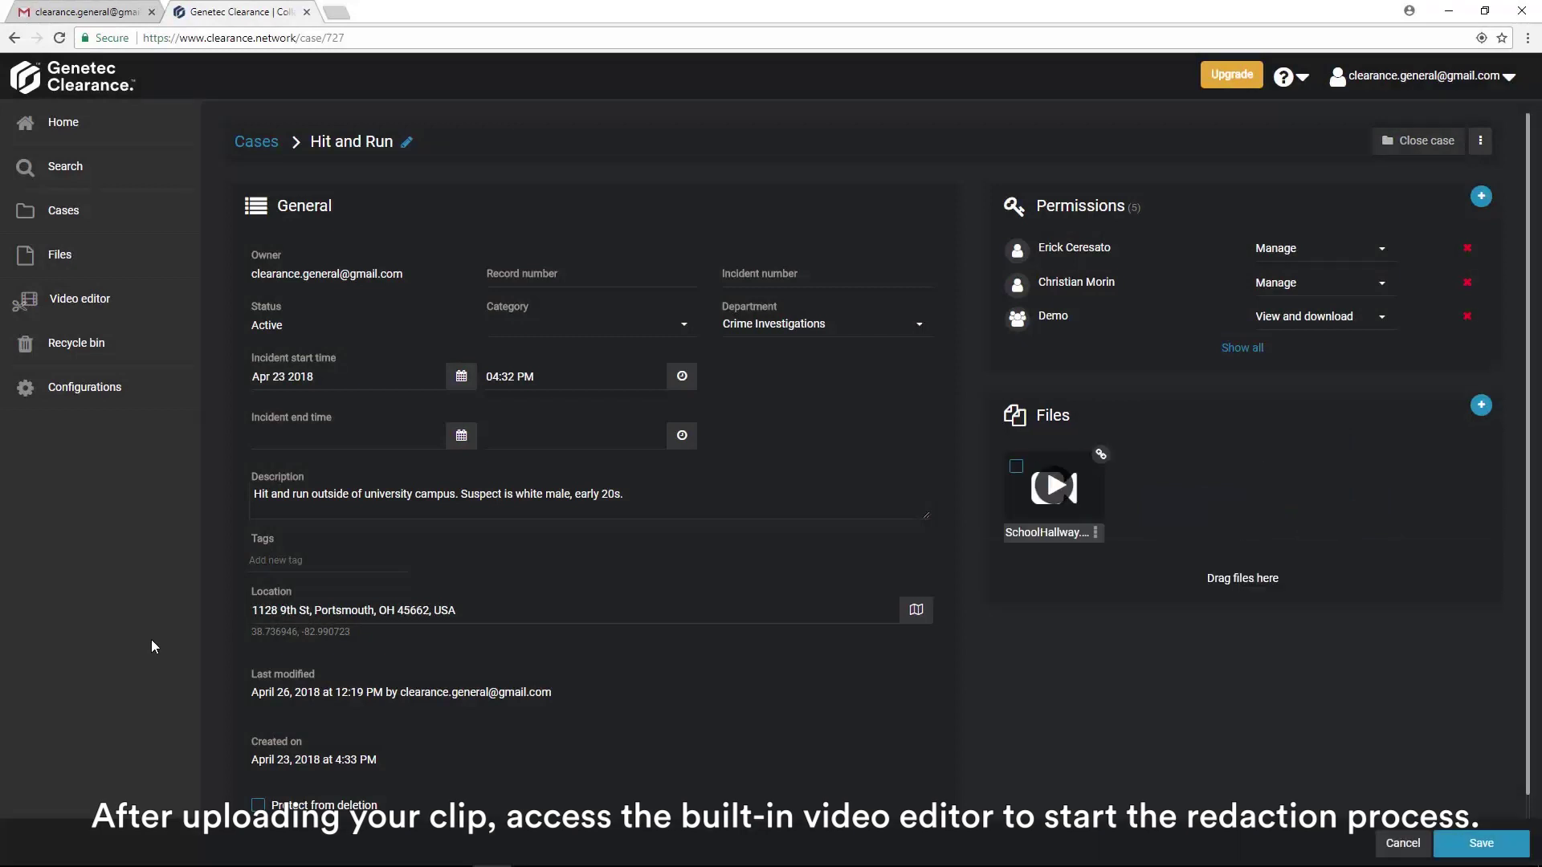
left_click(1095, 533)
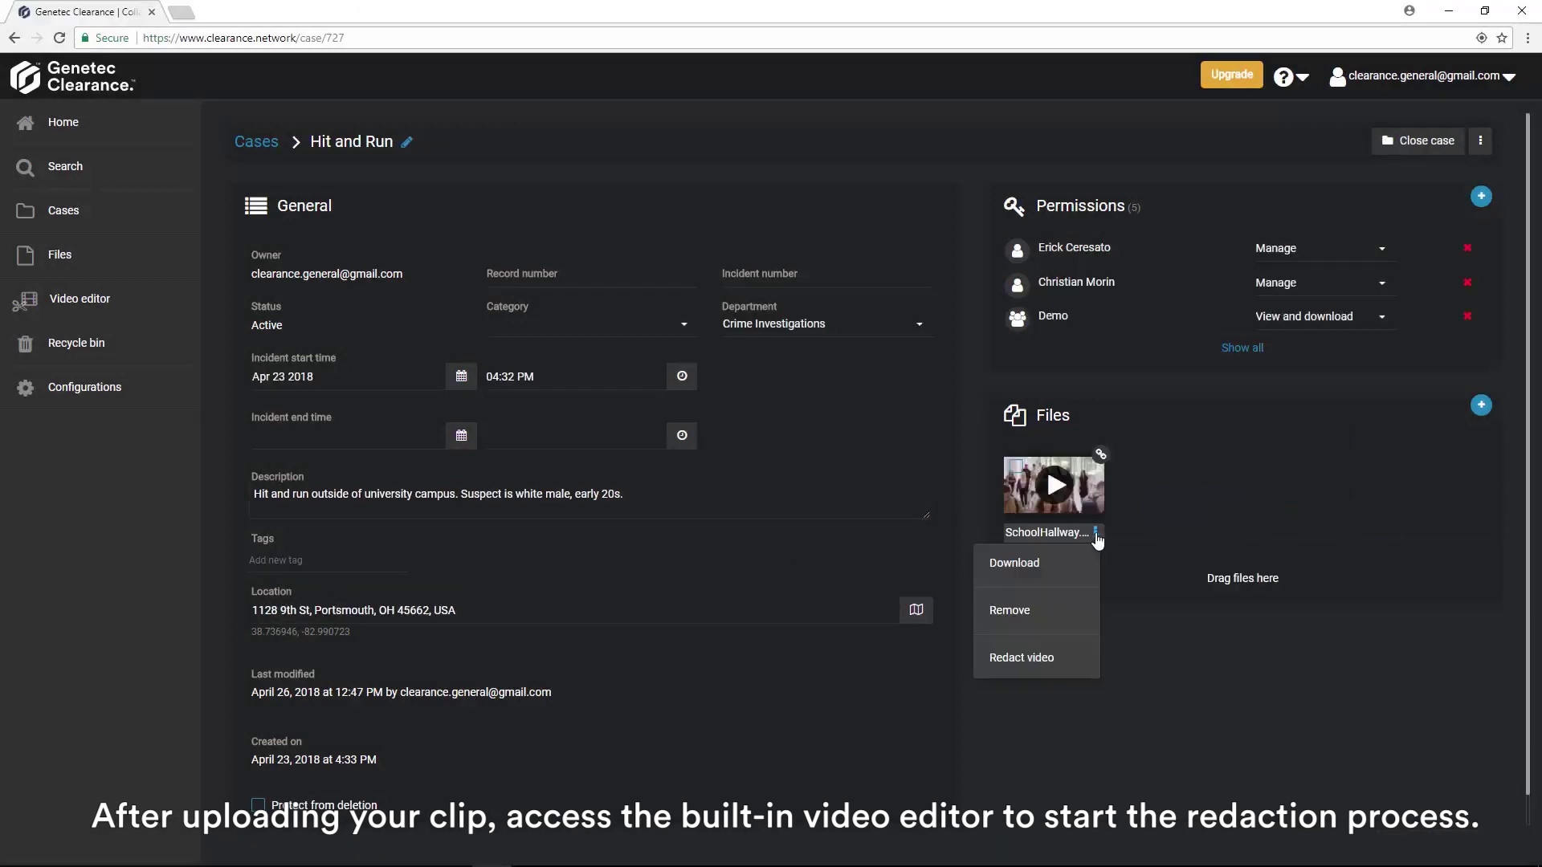
left_click(1022, 659)
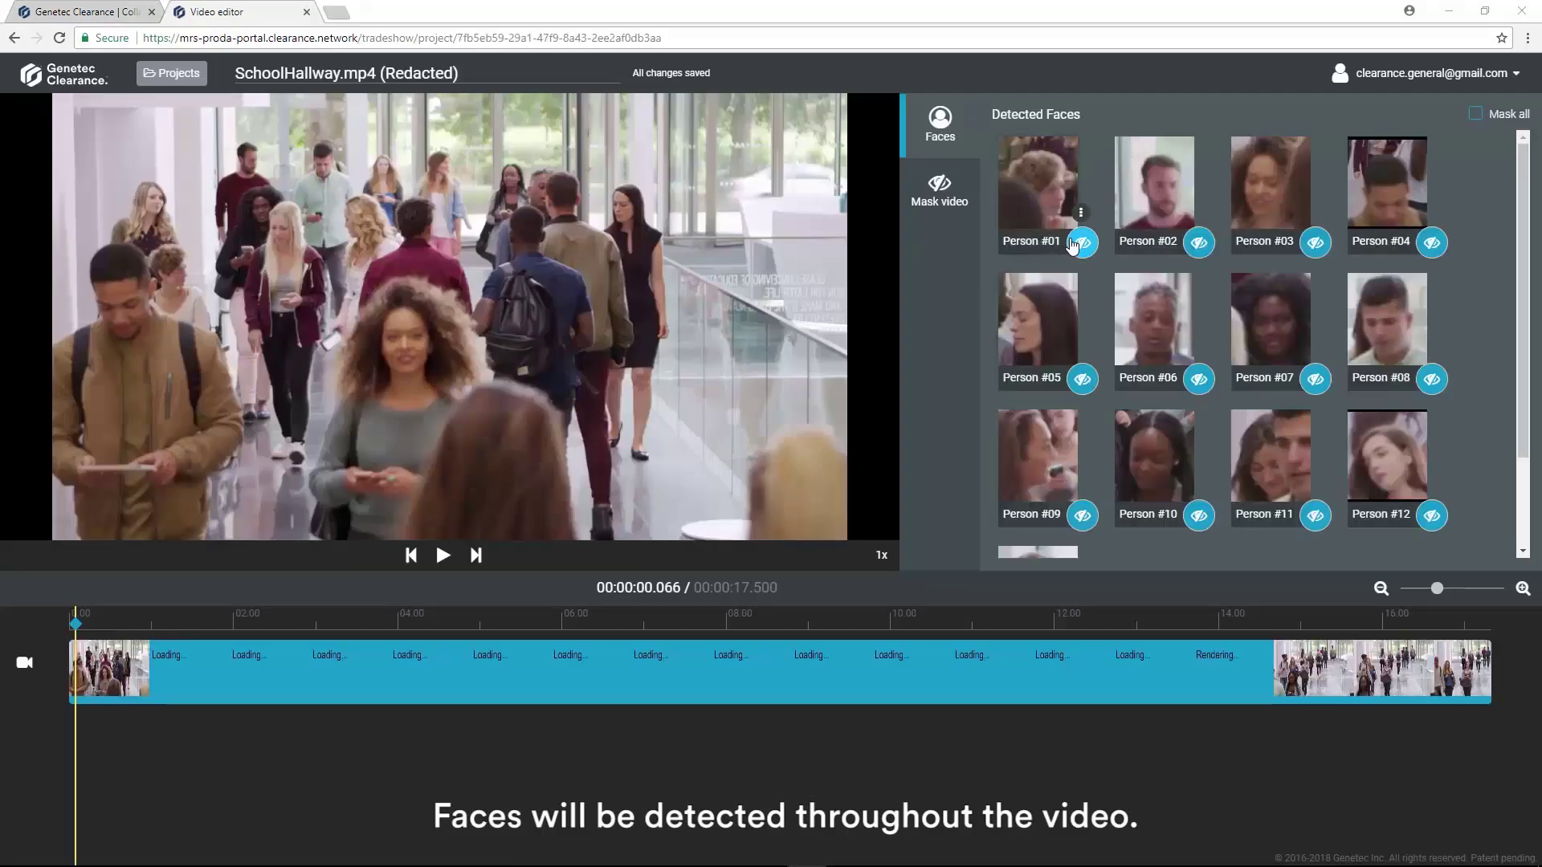
- Mask all detected faces, leaving the hit and run suspect unblurred
left_click(1083, 245)
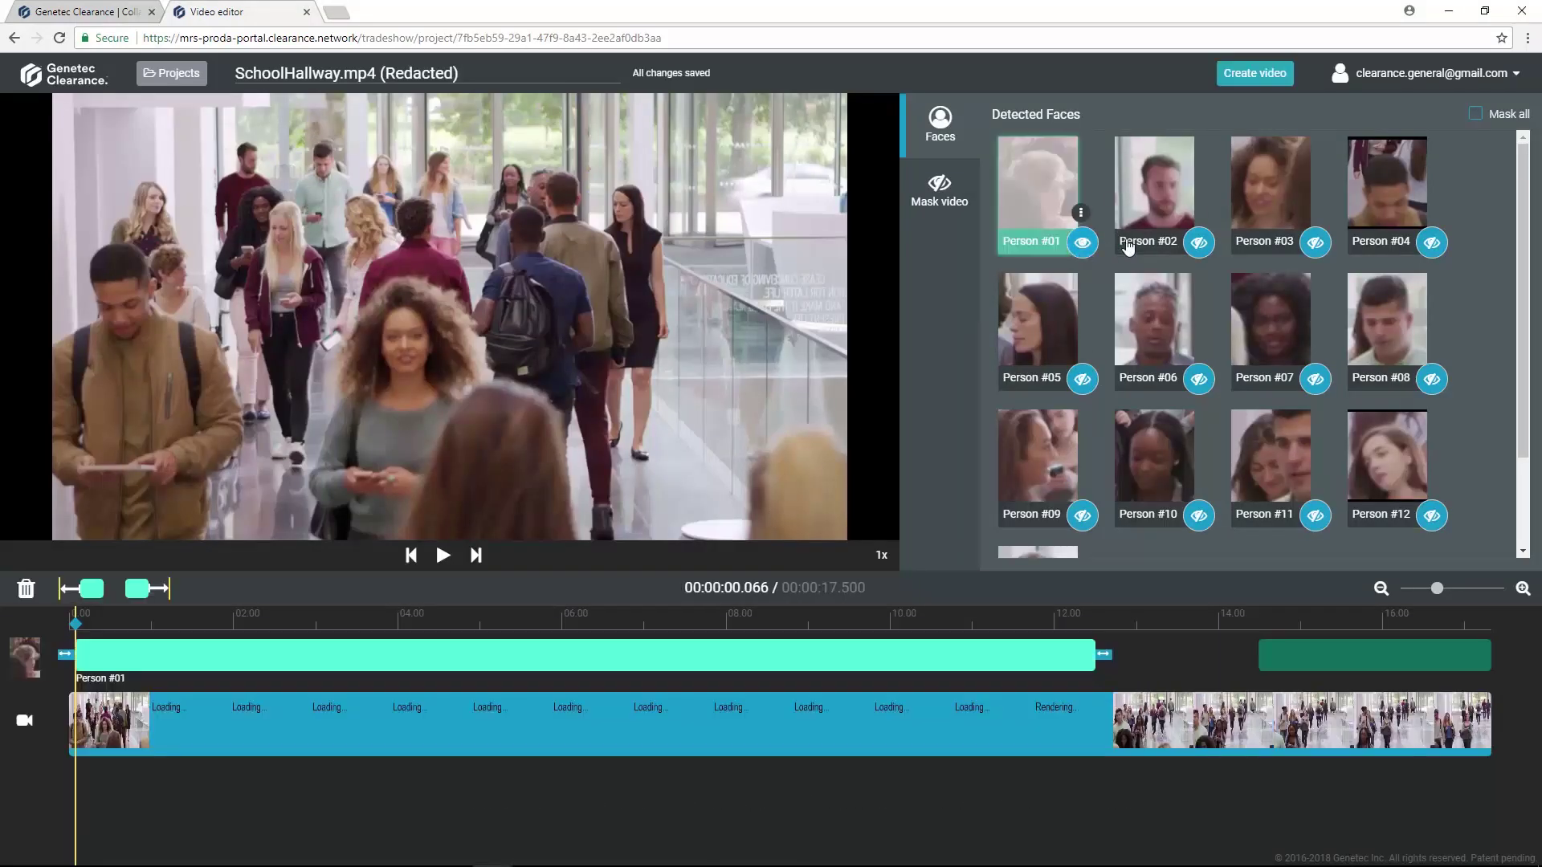
left_click(1475, 115)
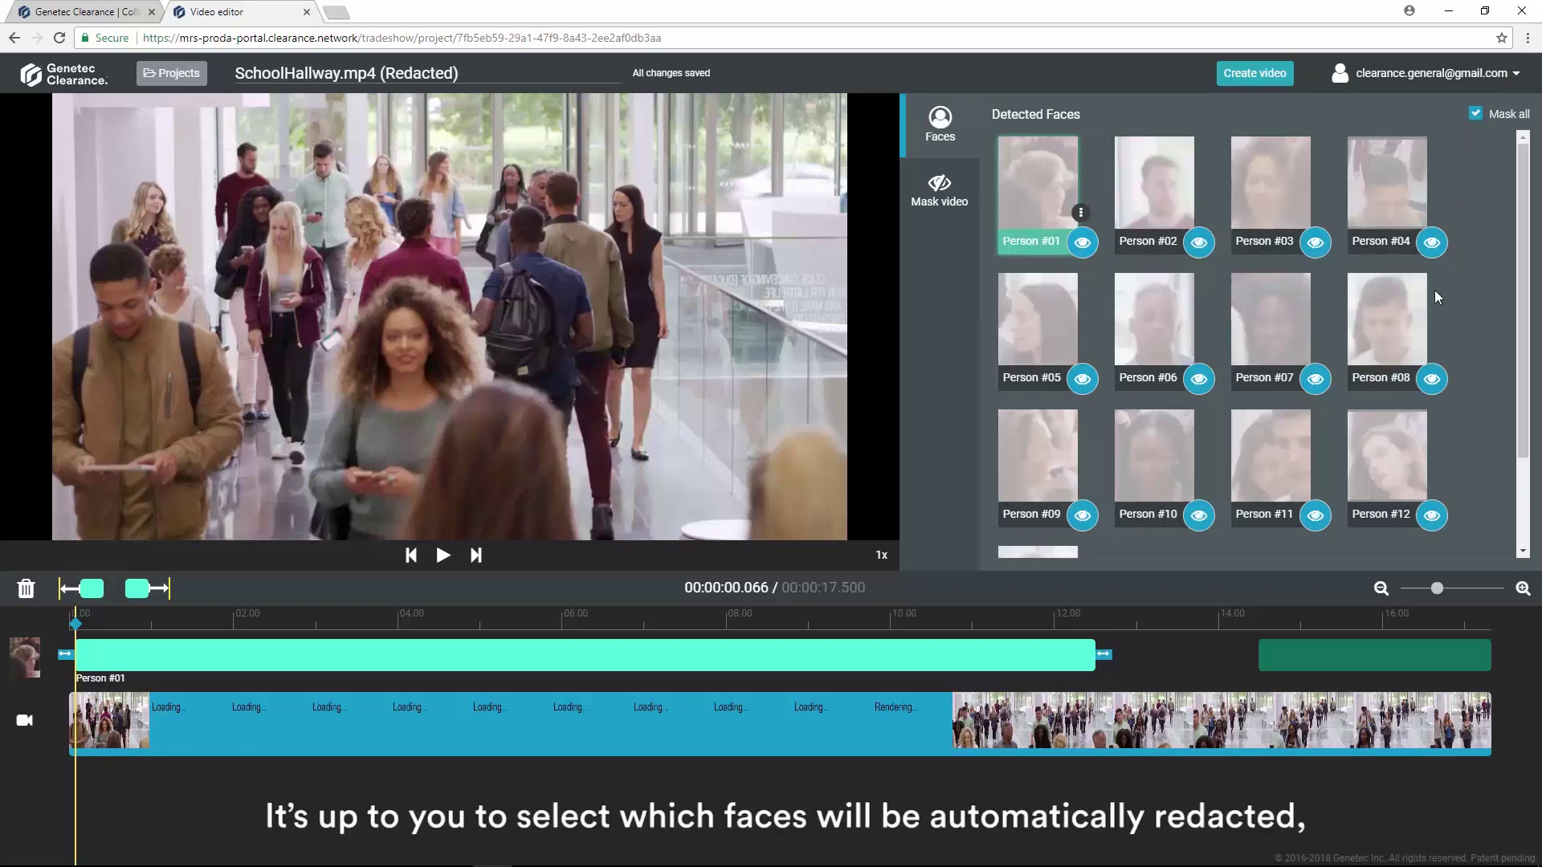
left_click(1431, 377)
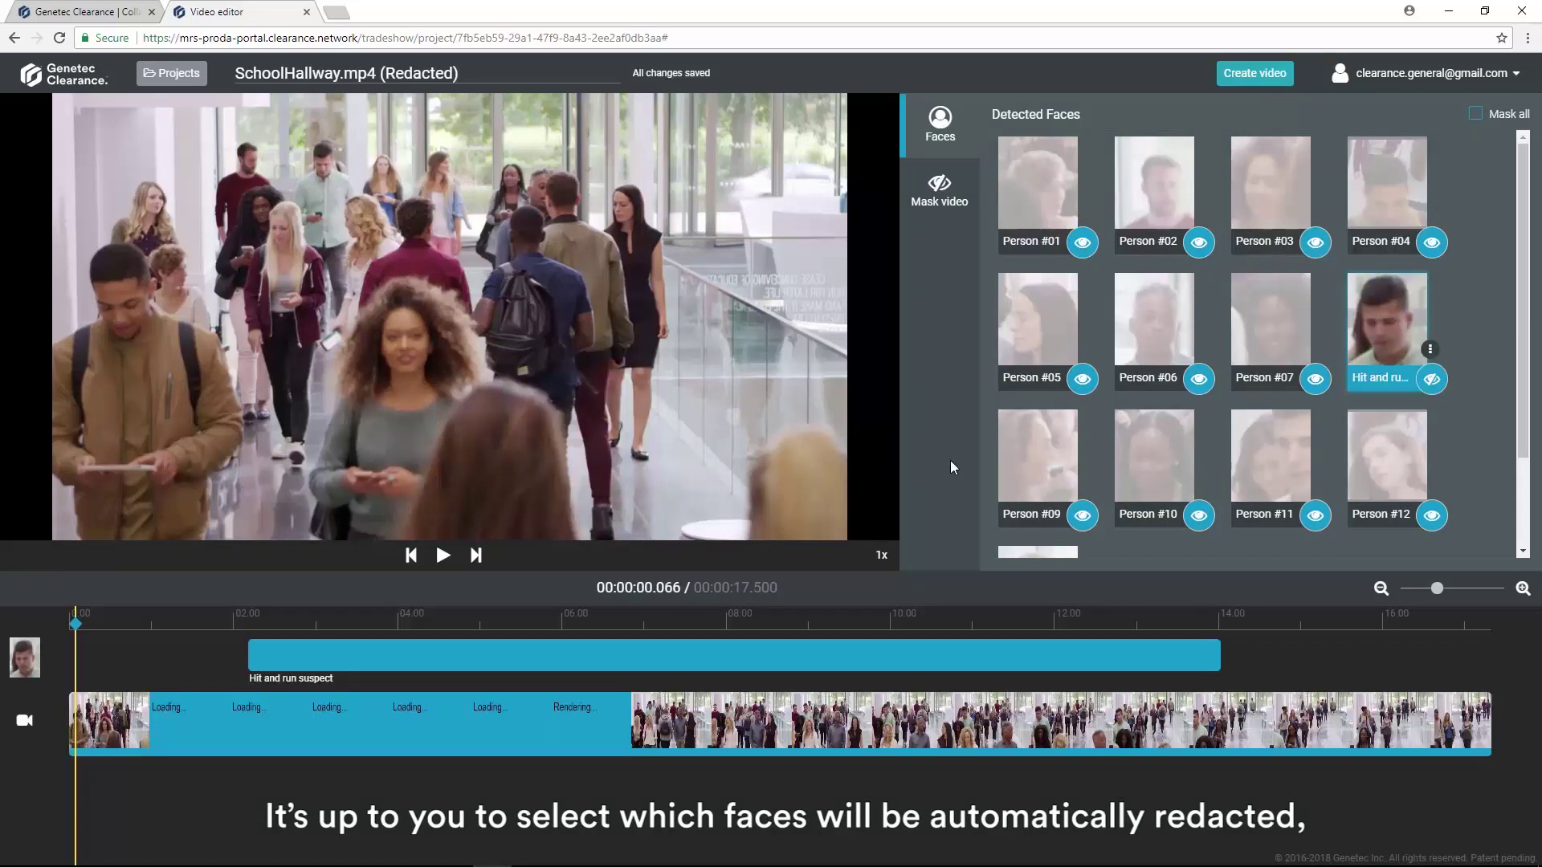
- Add a new manual mask and position it over another face
left_click(941, 192)
left_click(1033, 117)
mouse_move(91, 131)
left_mouse_down()
mouse_move(350, 145)
mouse_move(195, 182)
left_mouse_up()
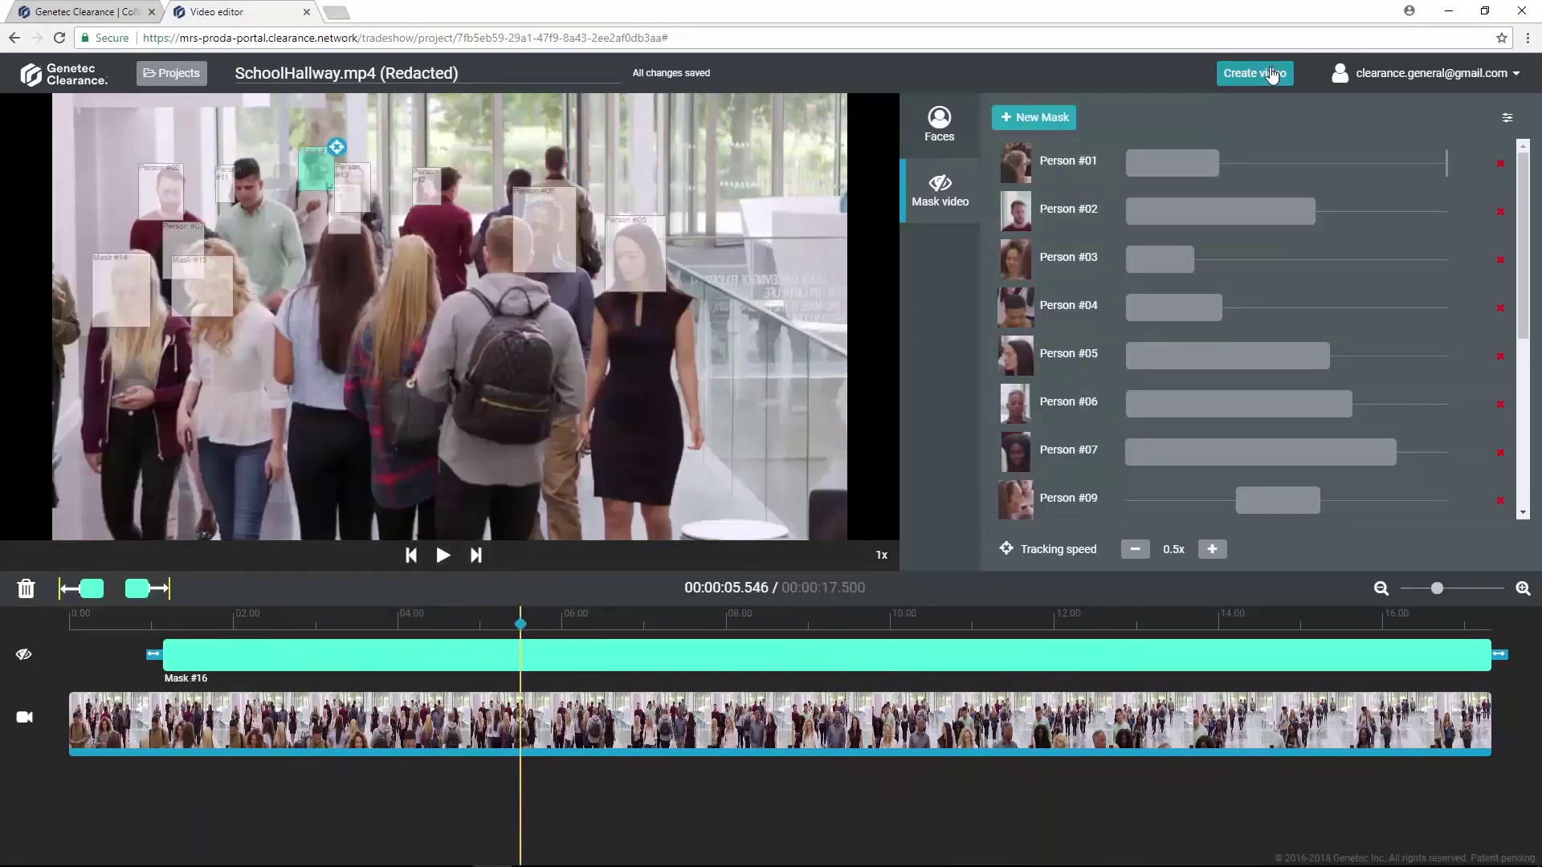
- Render and review the redacted video, then save it to new case 'Hit and Run - Media'
left_click(1254, 73)
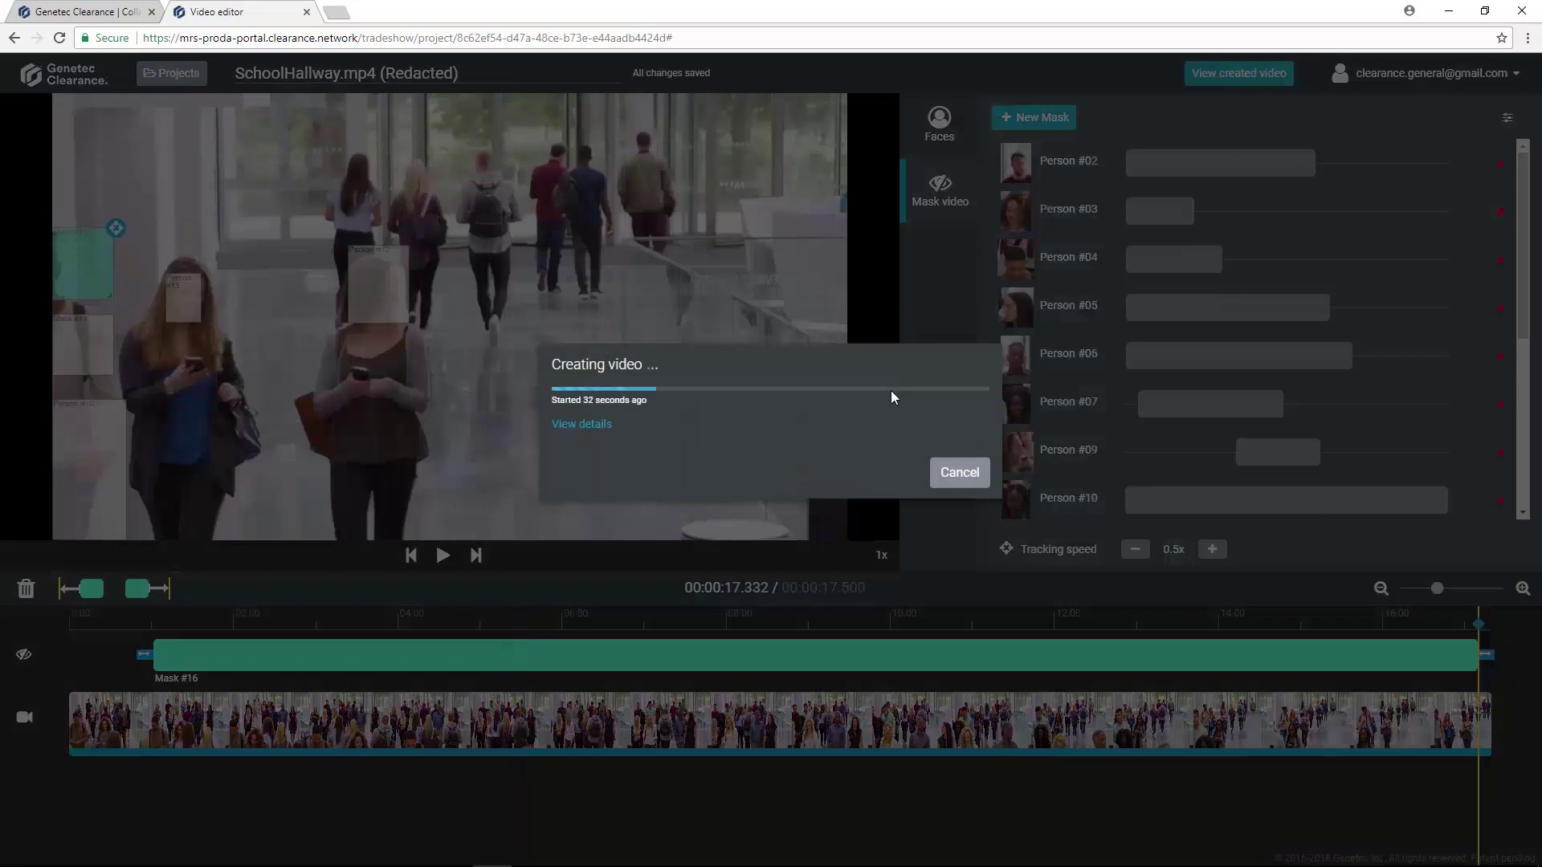
left_click(774, 293)
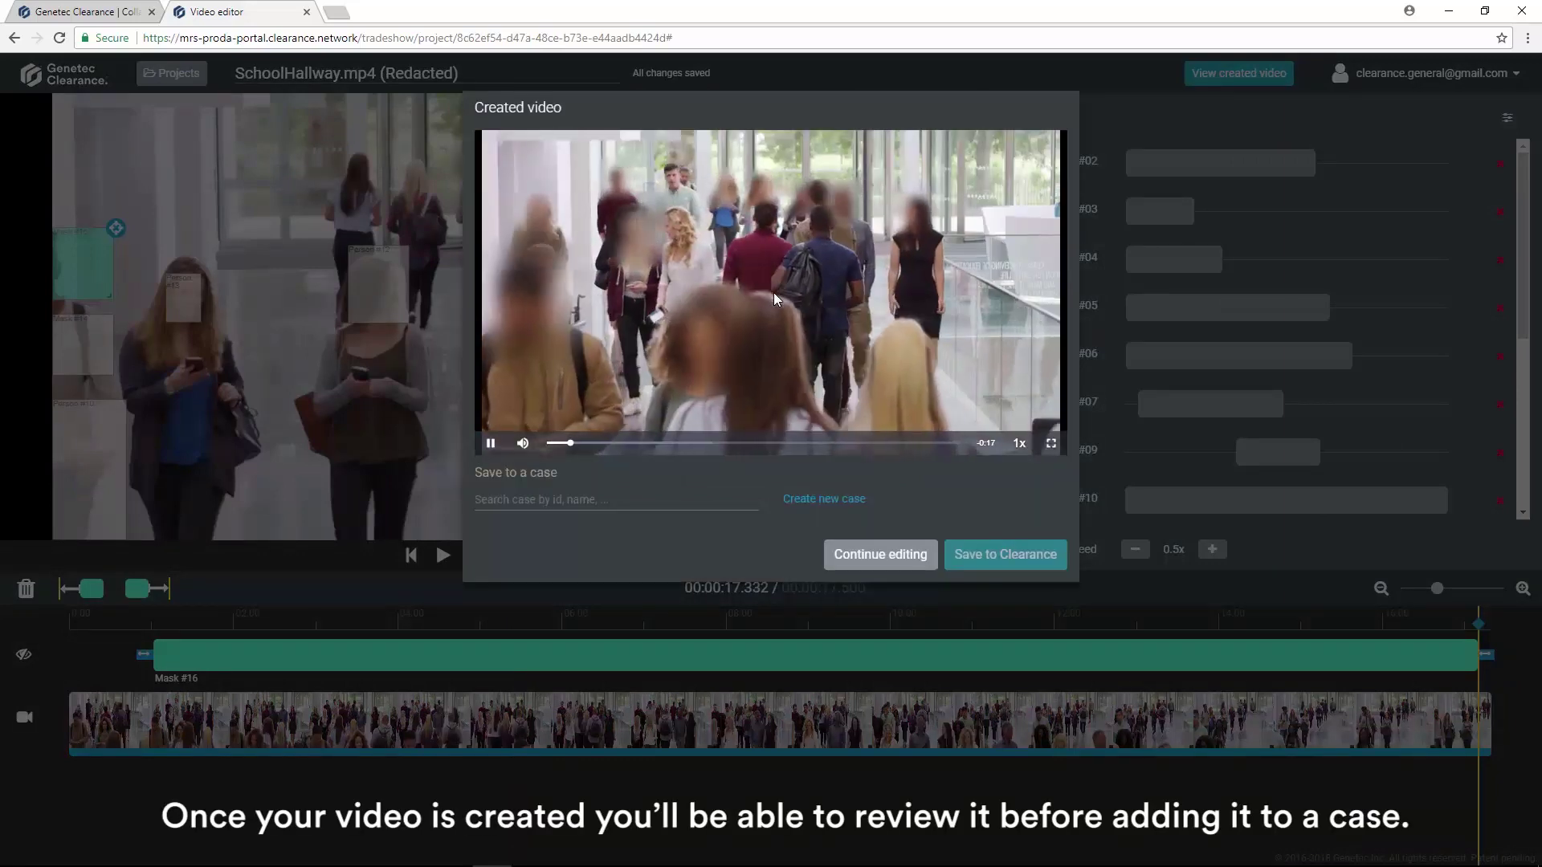
left_click(491, 444)
left_click(823, 499)
type("Hit and Run - Media")
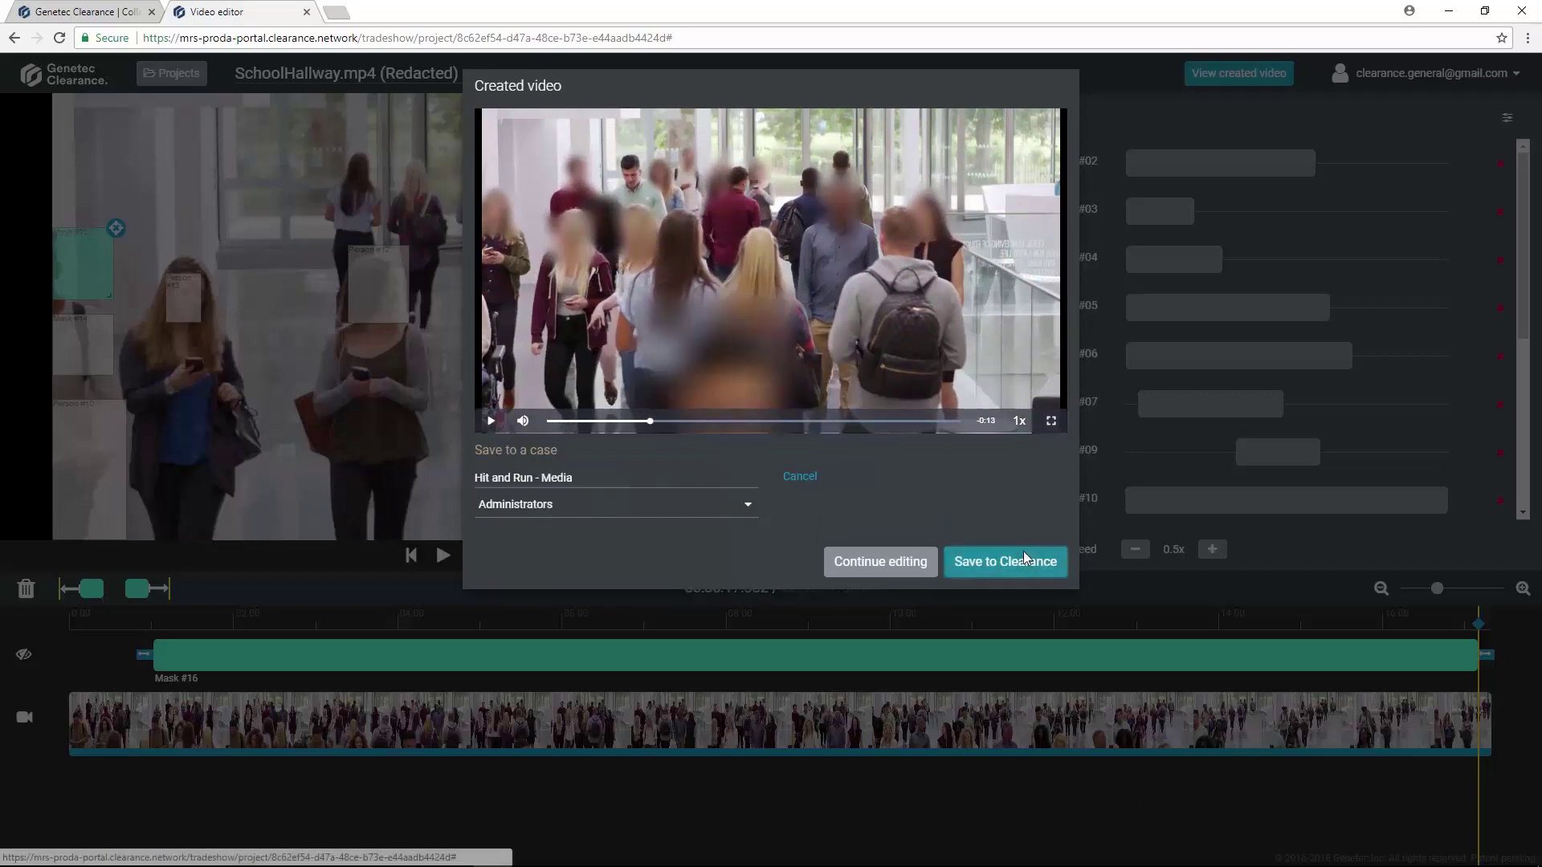
left_click(1023, 557)
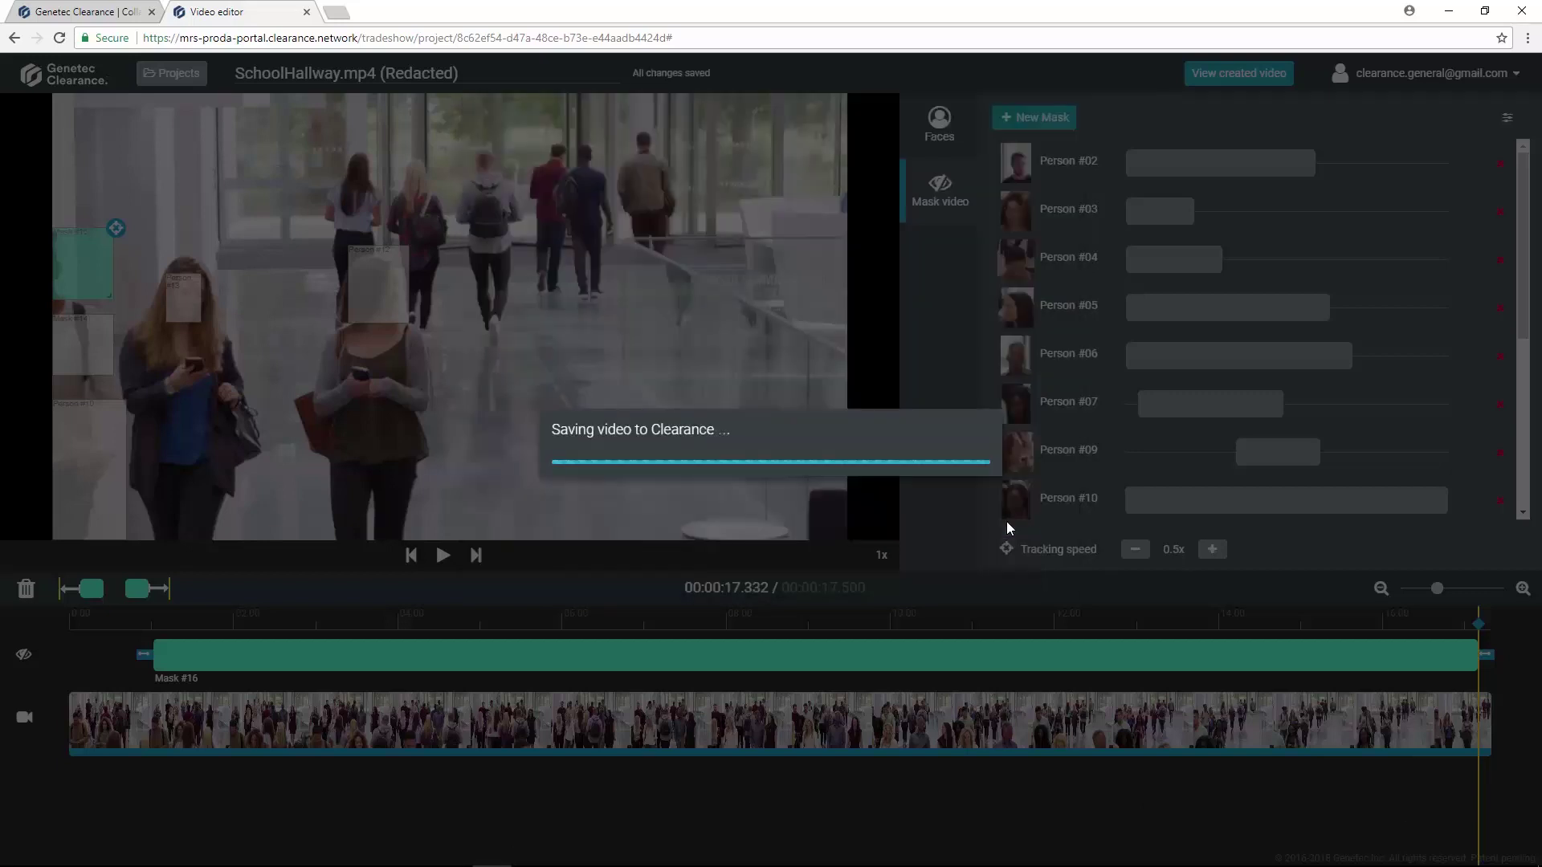
left_click(525, 355)
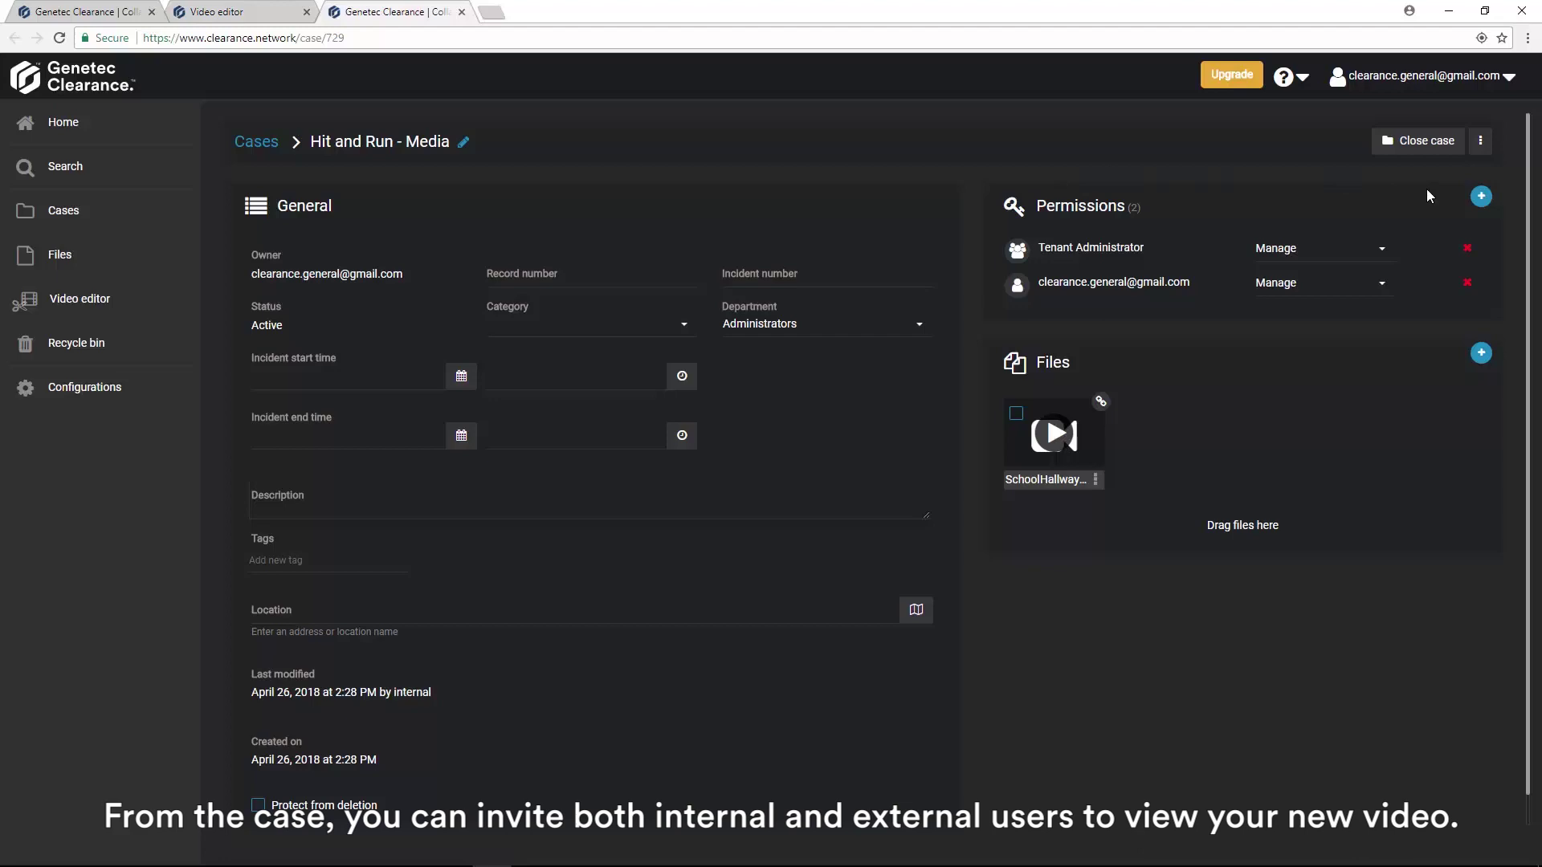
left_click(1481, 196)
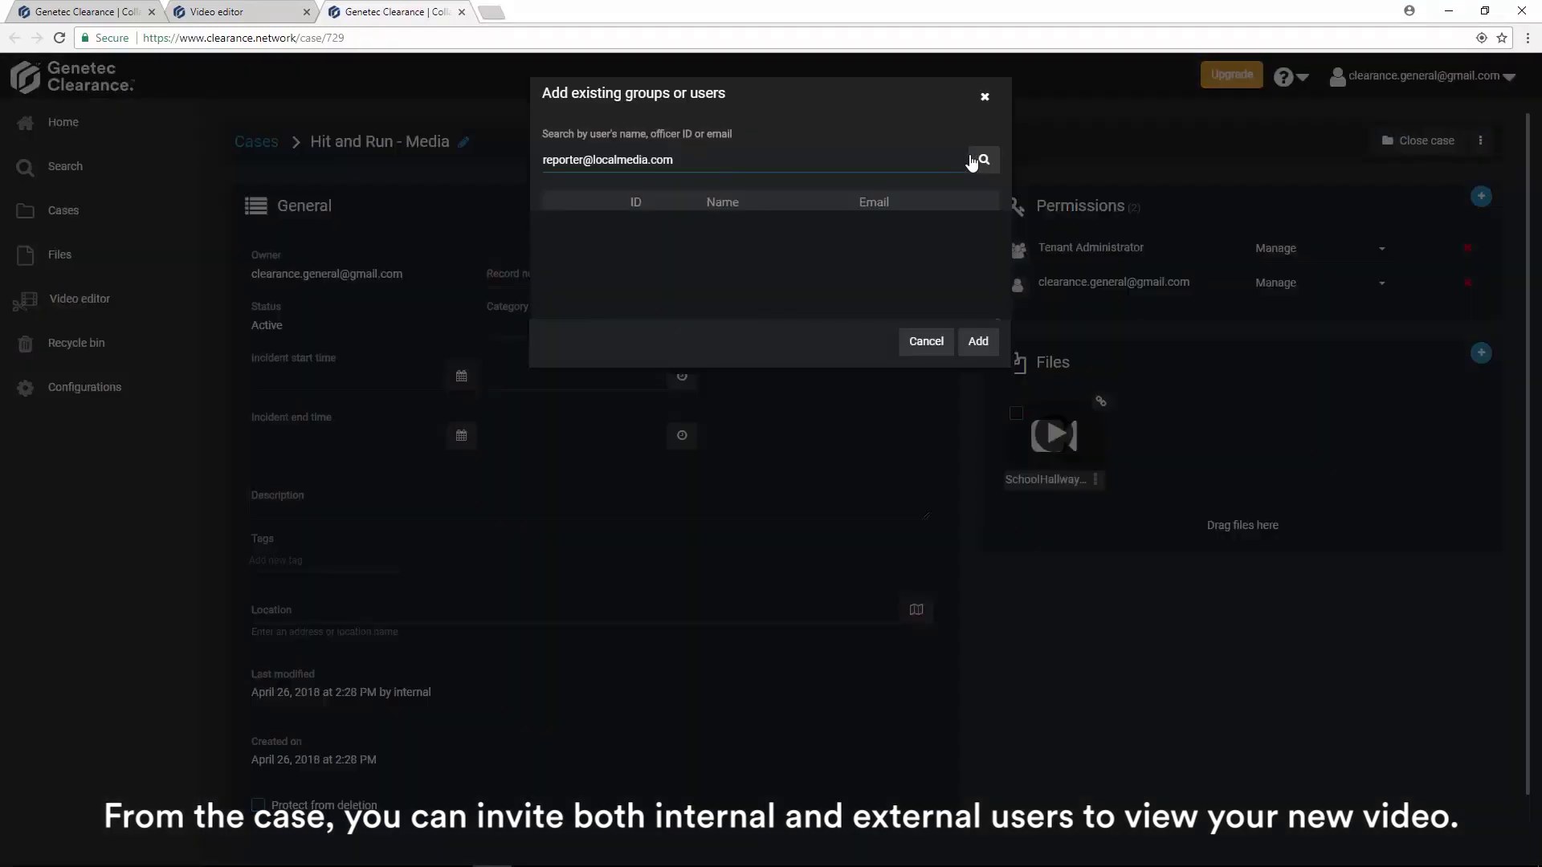
left_click(982, 161)
left_click(773, 269)
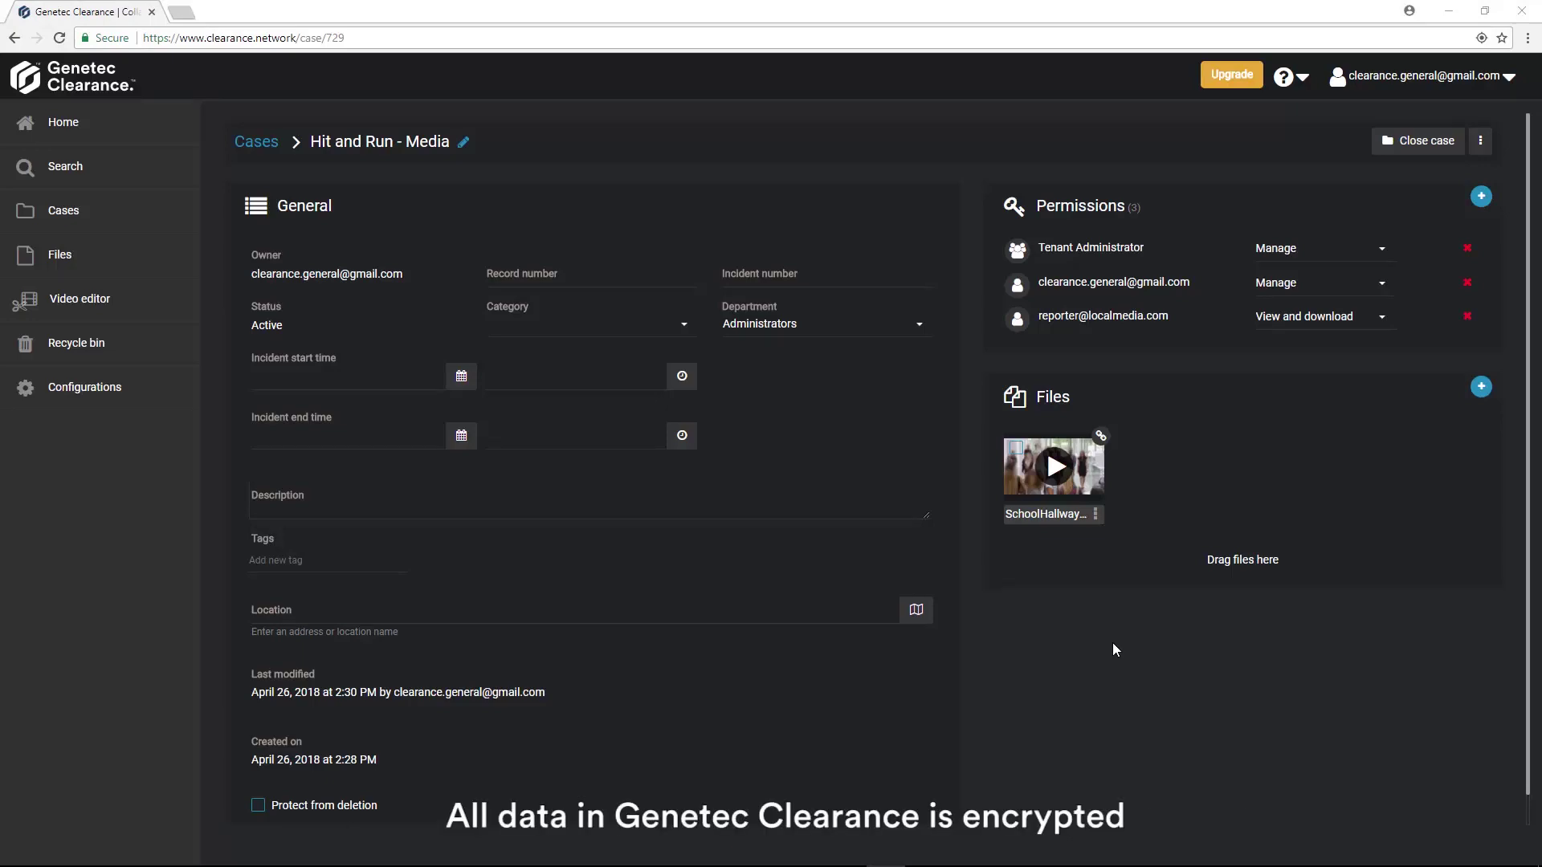
- Preview the redacted SchoolHallway file from the case and play it
left_click(1043, 471)
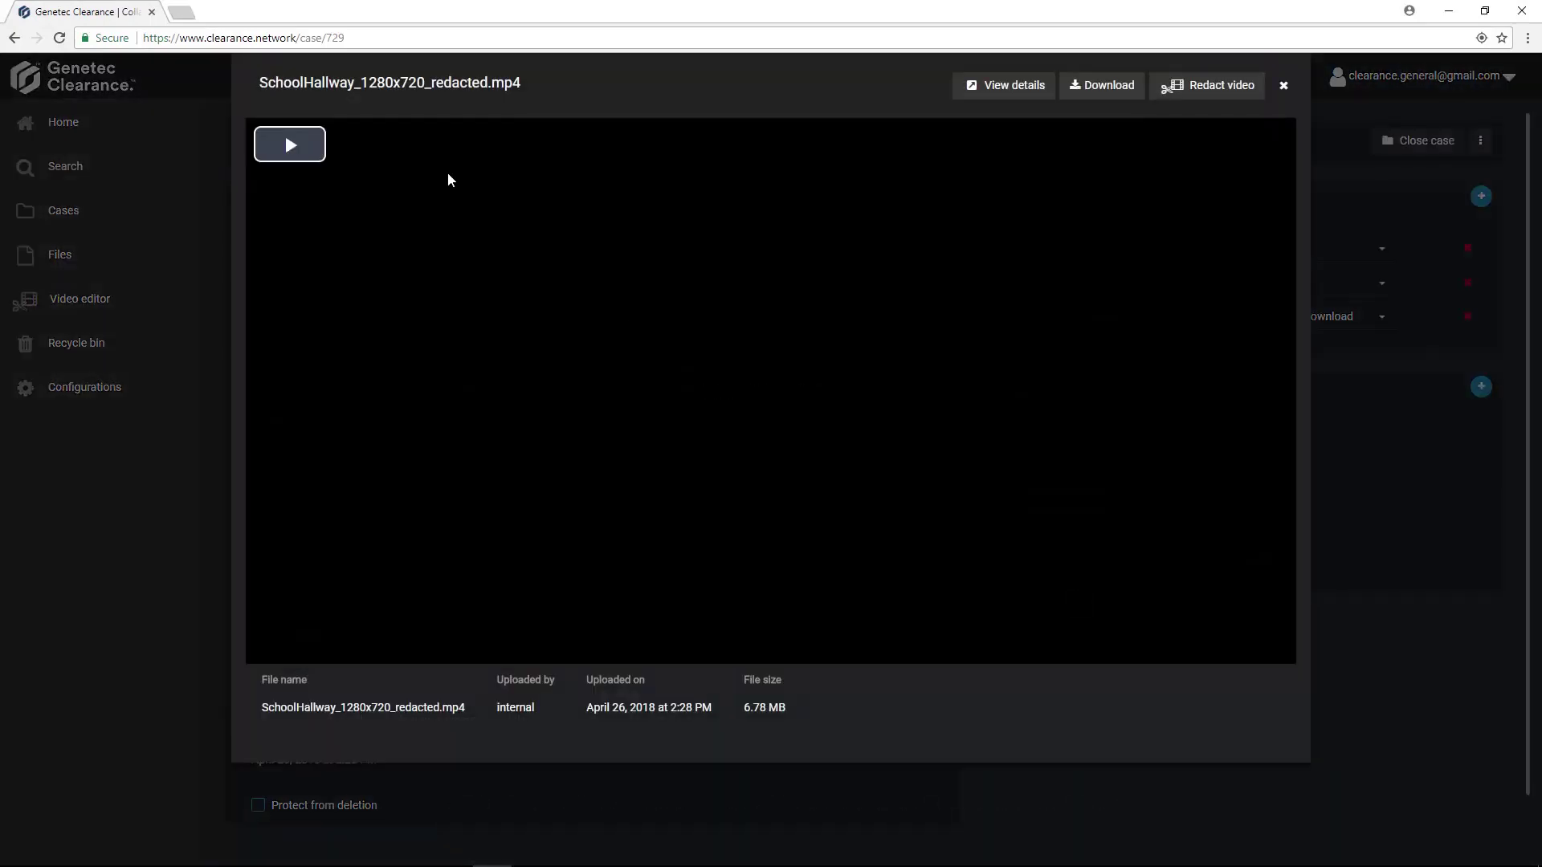
left_click(293, 144)
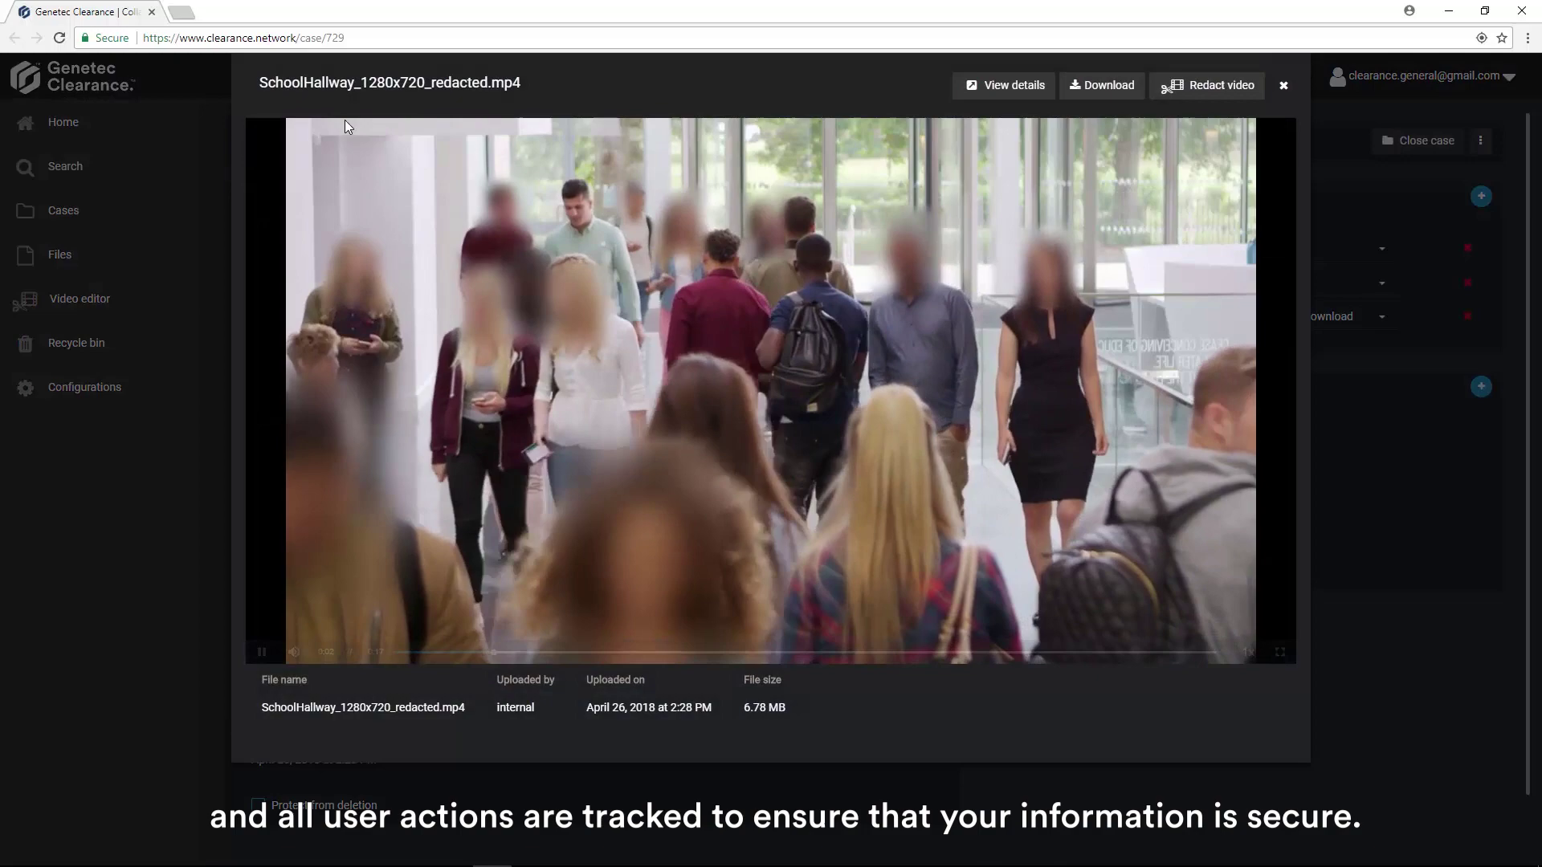